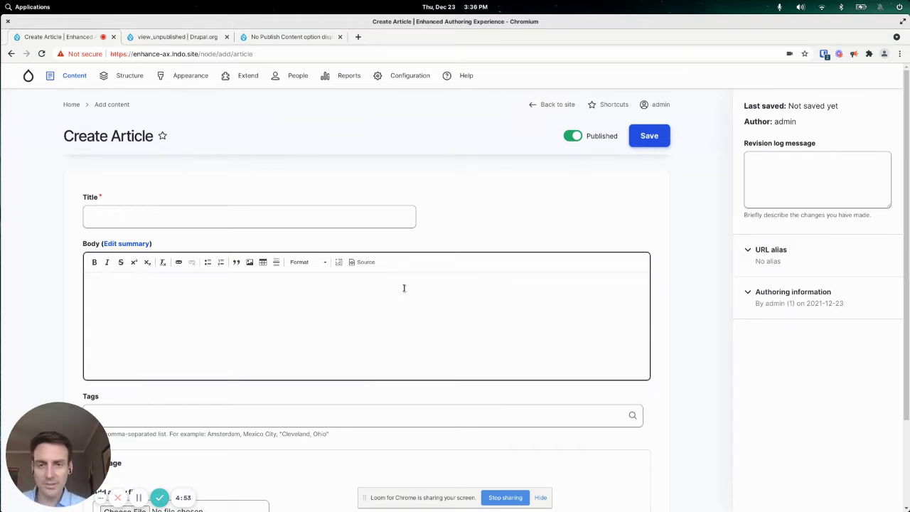
- Check the content editor's content listing in the incognito window, and return to the admin window
{"action": "left_click", "coordinate": [270, 215]}
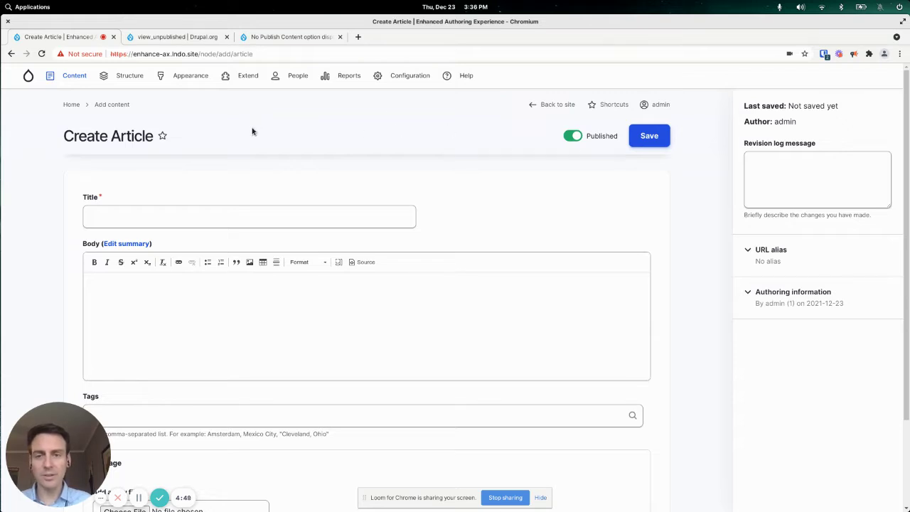
{"action": "key", "text": "alt+Tab"}
{"action": "key", "text": "alt+Tab"}
{"action": "key", "text": "Tab"}
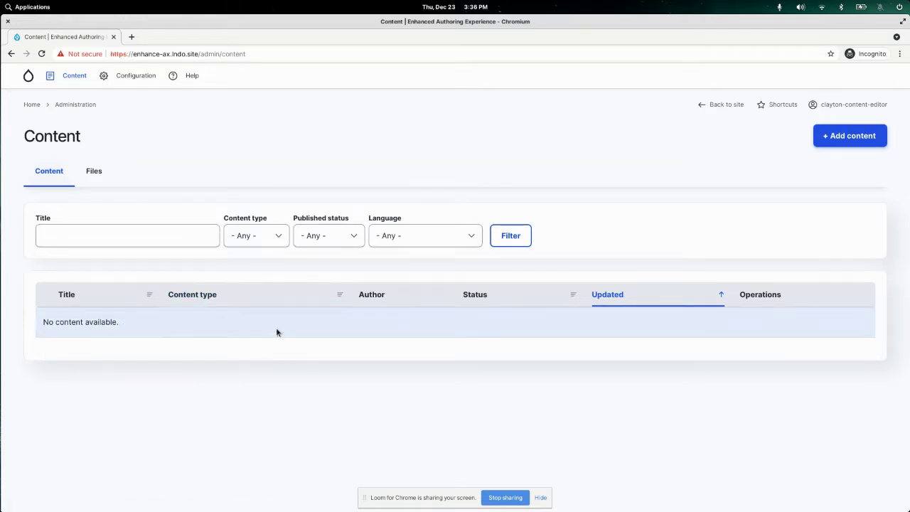
{"action": "key", "text": "alt+Tab"}
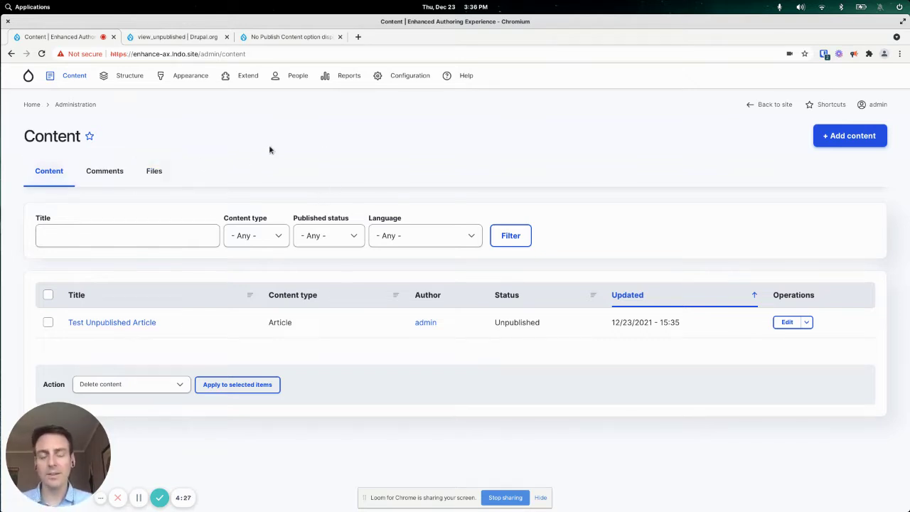
- Open the site's user permissions page and search it for "unpublished"
{"action": "mouse_move", "coordinate": [295, 75]}
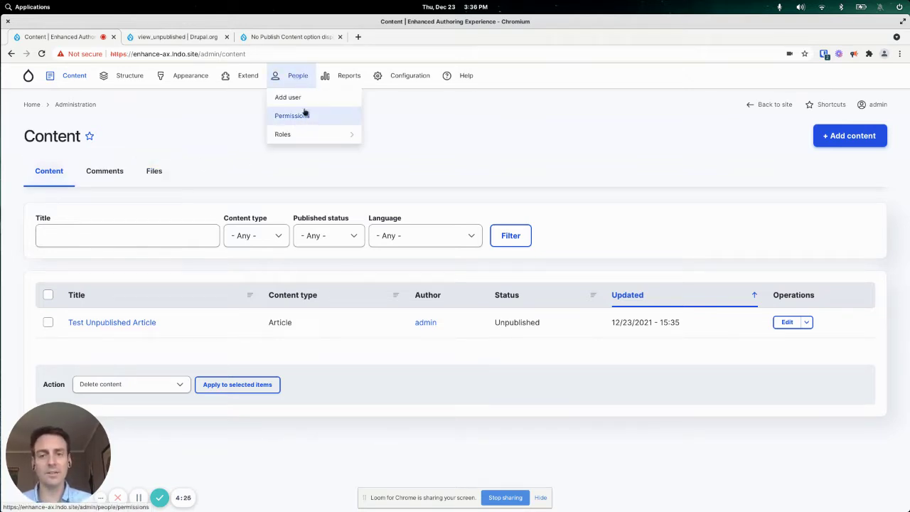
{"action": "left_click", "coordinate": [304, 115]}
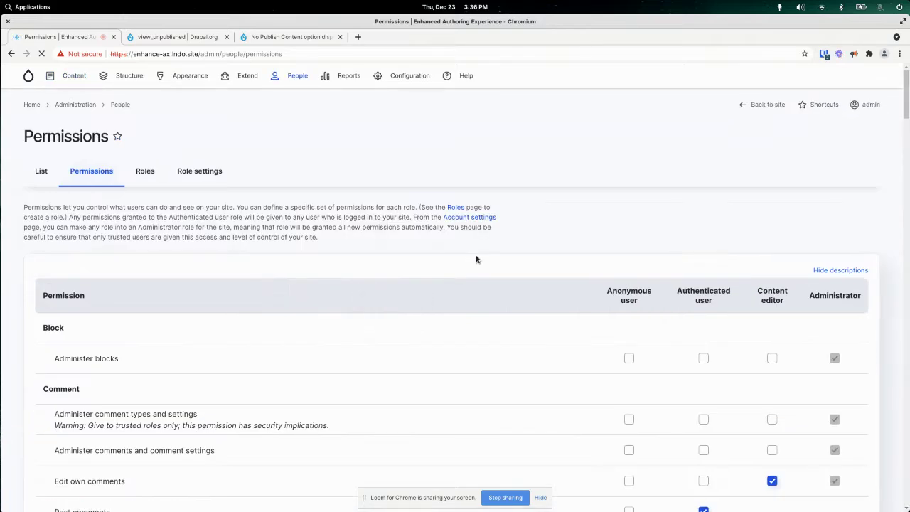
{"action": "key", "text": "ctrl+f"}
{"action": "type", "text": "view unp"}
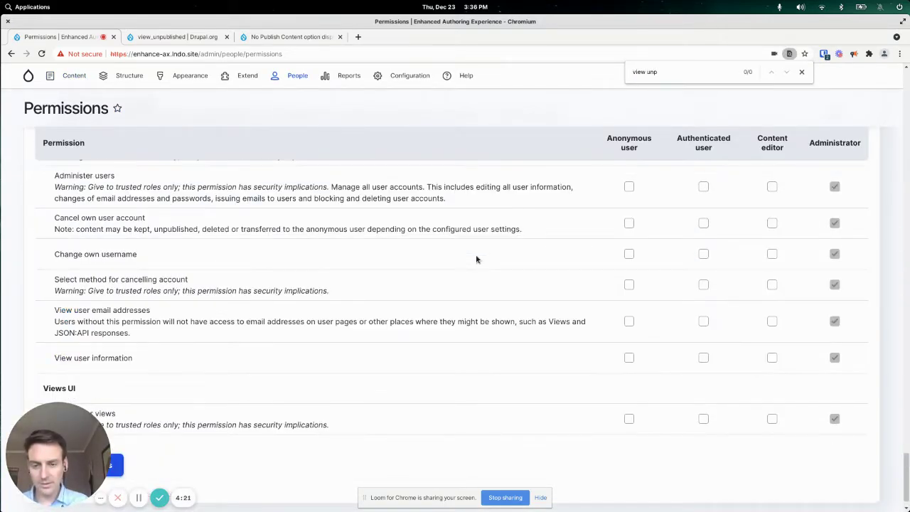
{"action": "key", "text": "BackSpace"}
{"action": "key", "text": "BackSpace"}
{"action": "key", "text": "BackSpace"}
{"action": "key", "text": "BackSpace"}
{"action": "key", "text": "BackSpace"}
{"action": "key", "text": "BackSpace"}
{"action": "key", "text": "BackSpace"}
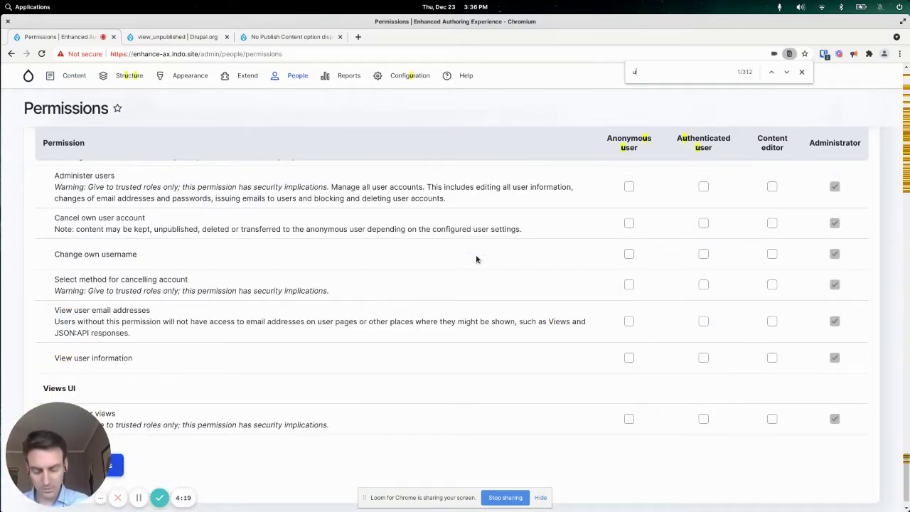
{"action": "type", "text": "unpublished"}
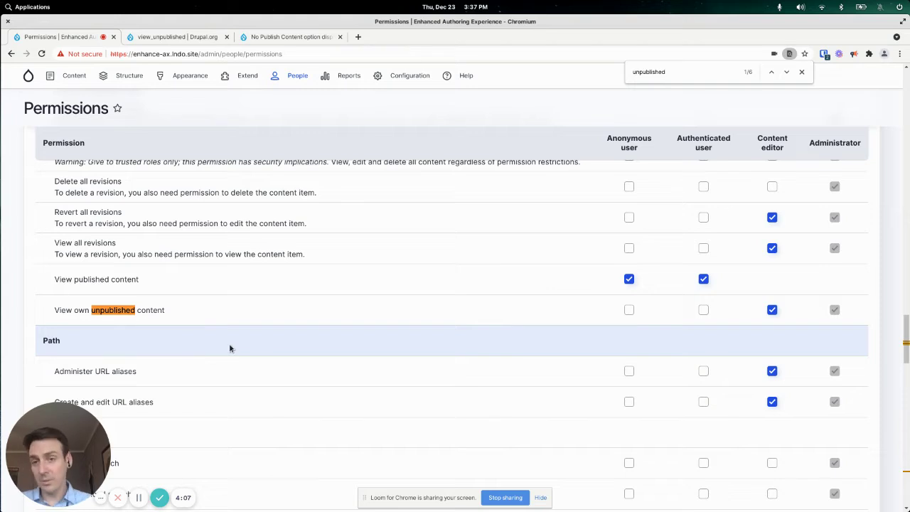
- Look at the view_unpublished project page, and install the View Unpublished module on the admin site
{"action": "left_click", "coordinate": [165, 37]}
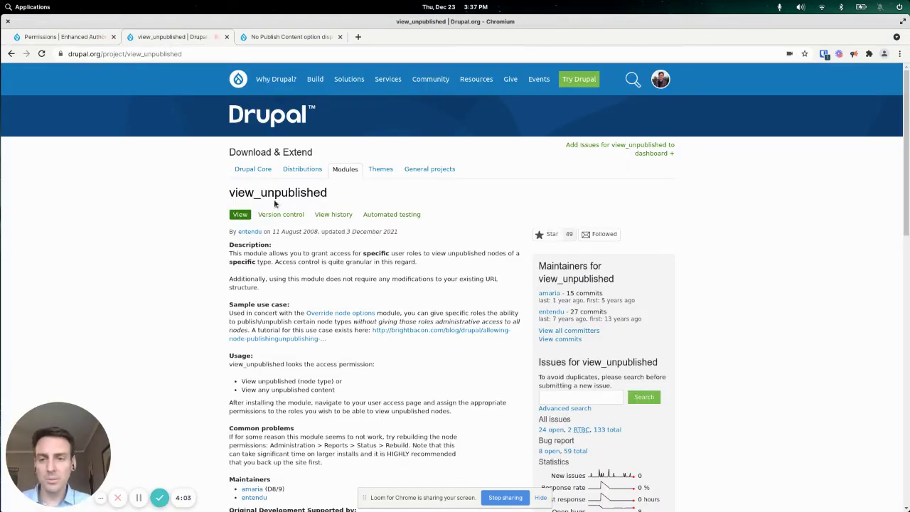
{"action": "left_click", "coordinate": [78, 37]}
{"action": "left_click", "coordinate": [242, 76]}
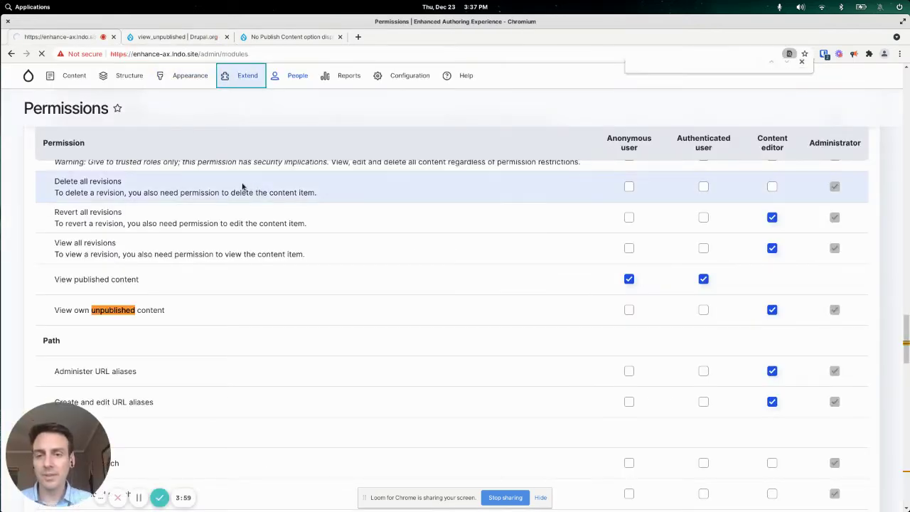
{"action": "left_click", "coordinate": [213, 274]}
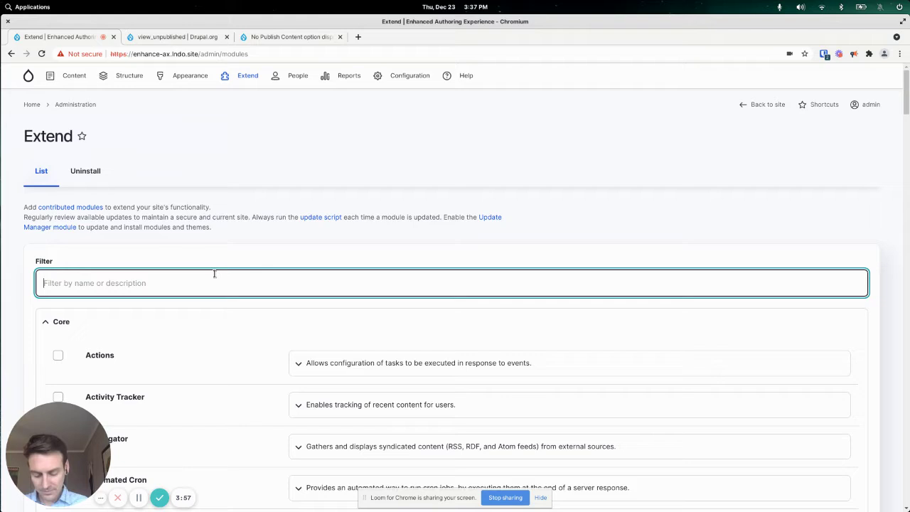
{"action": "type", "text": "view un"}
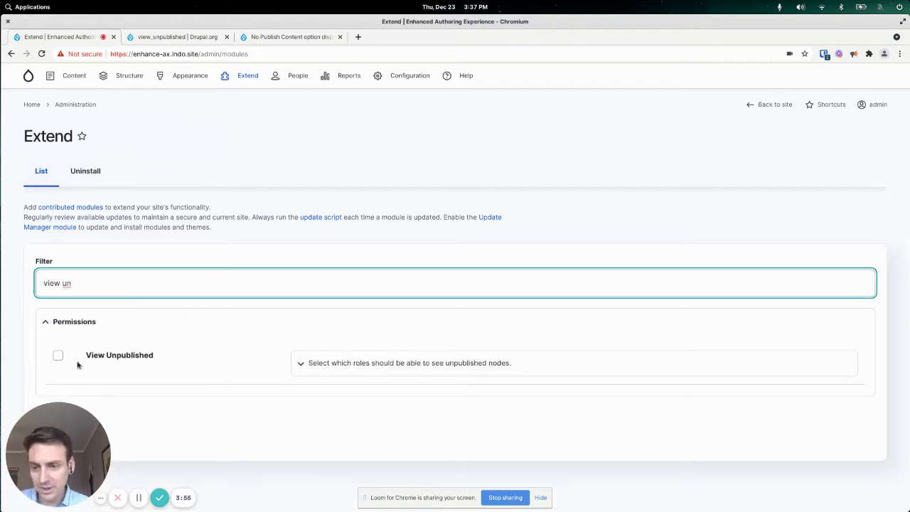
{"action": "left_click", "coordinate": [58, 357]}
{"action": "left_click_drag", "start_coordinate": [57, 448], "coordinate": [162, 292]}
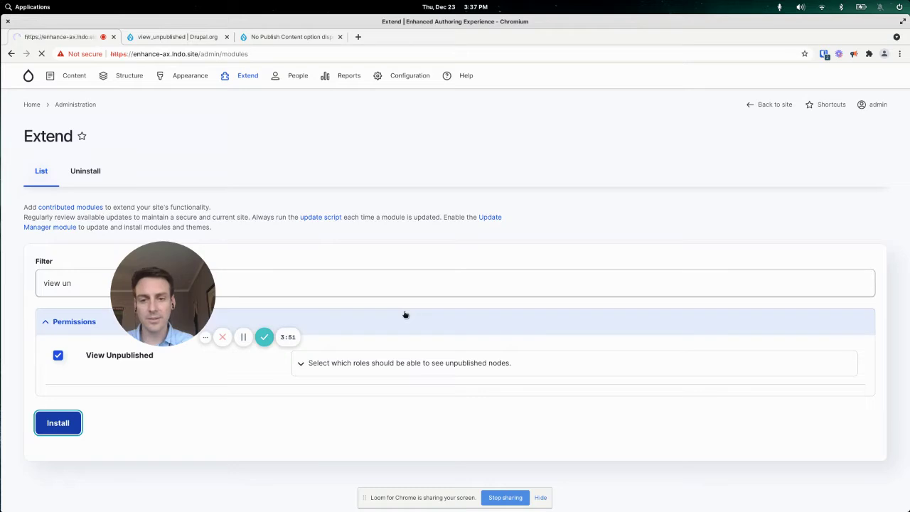
- Open the View Unpublished module's permissions and rebuild the content access permissions
{"action": "left_click", "coordinate": [291, 230]}
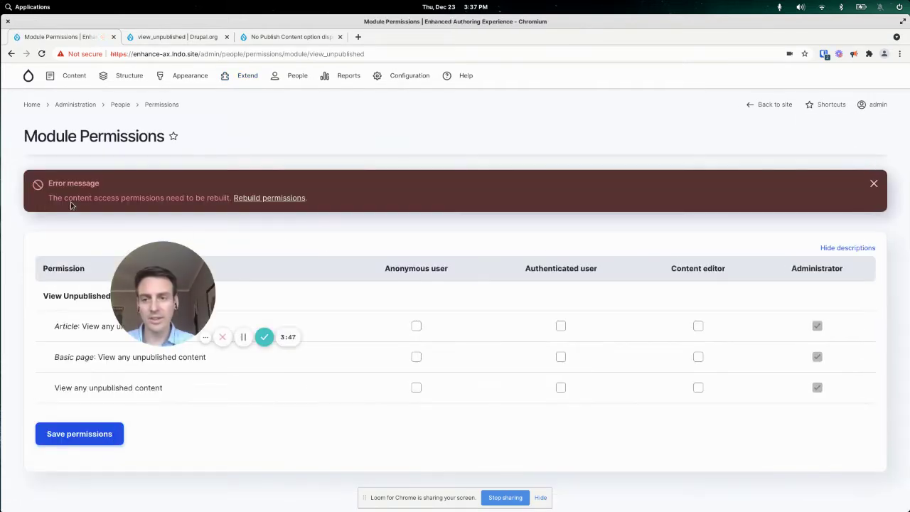
{"action": "left_click", "coordinate": [282, 202]}
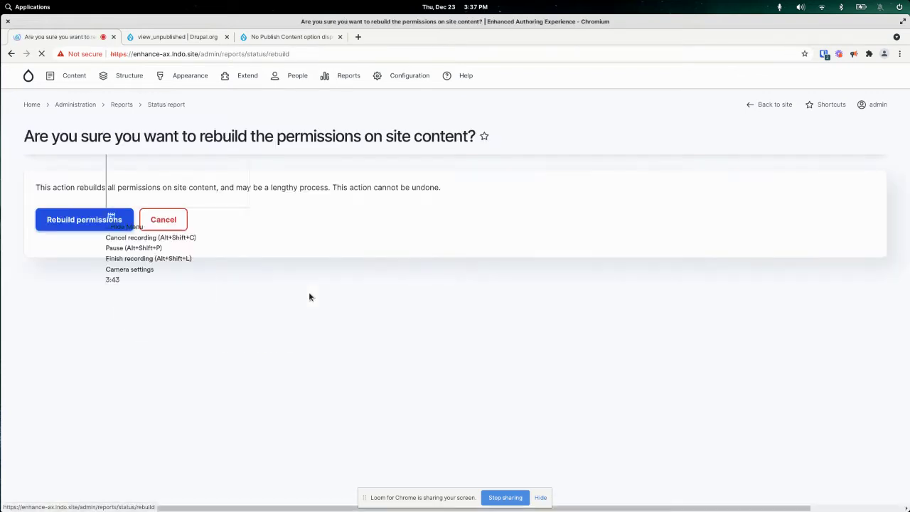
{"action": "left_click", "coordinate": [79, 218]}
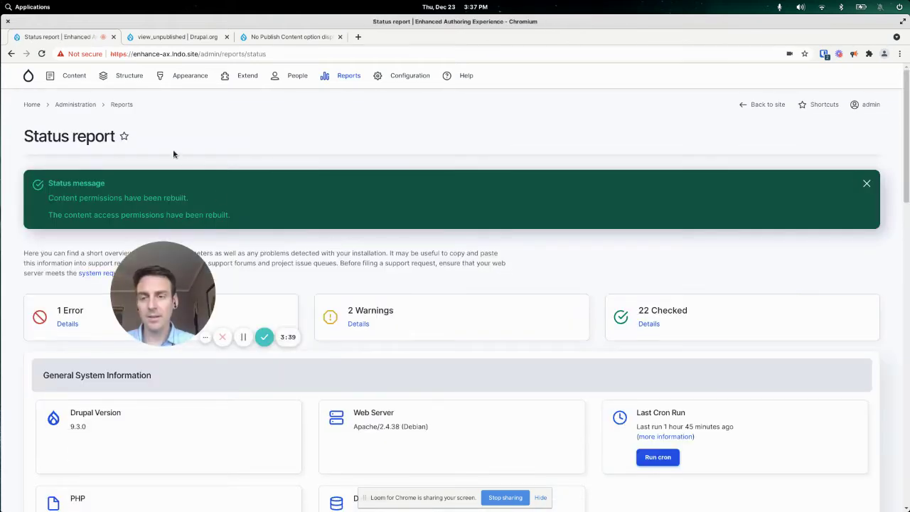
- Return to the module permissions, grant the Content editor role "View any unpublished content" and save
{"action": "left_click", "coordinate": [12, 57]}
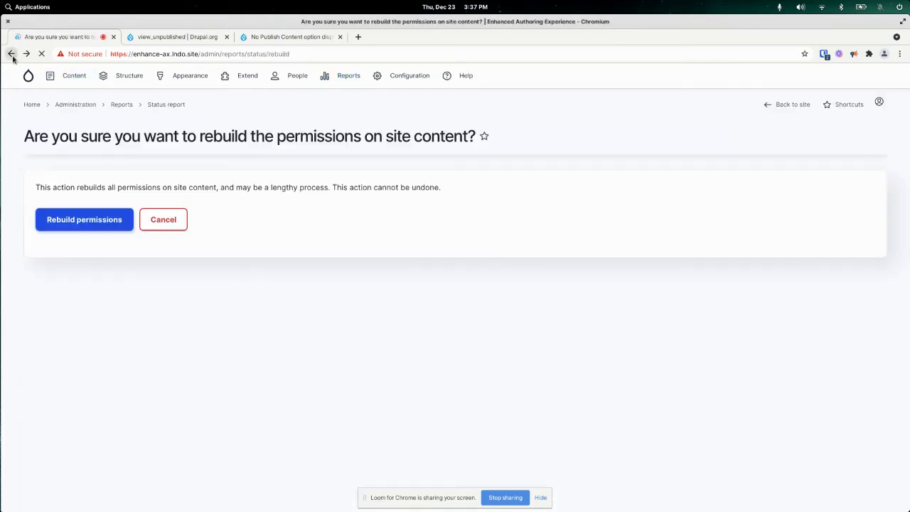
{"action": "left_click", "coordinate": [12, 57]}
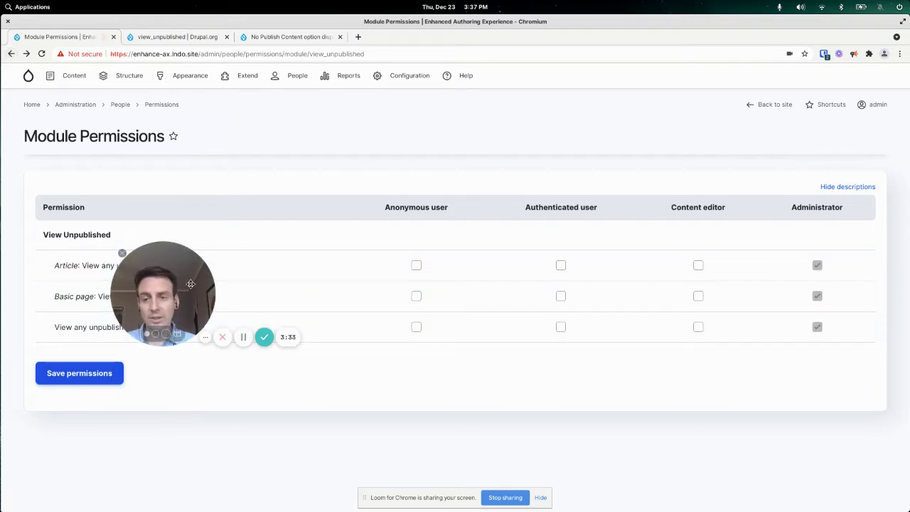
{"action": "left_click_drag", "start_coordinate": [164, 298], "coordinate": [205, 125]}
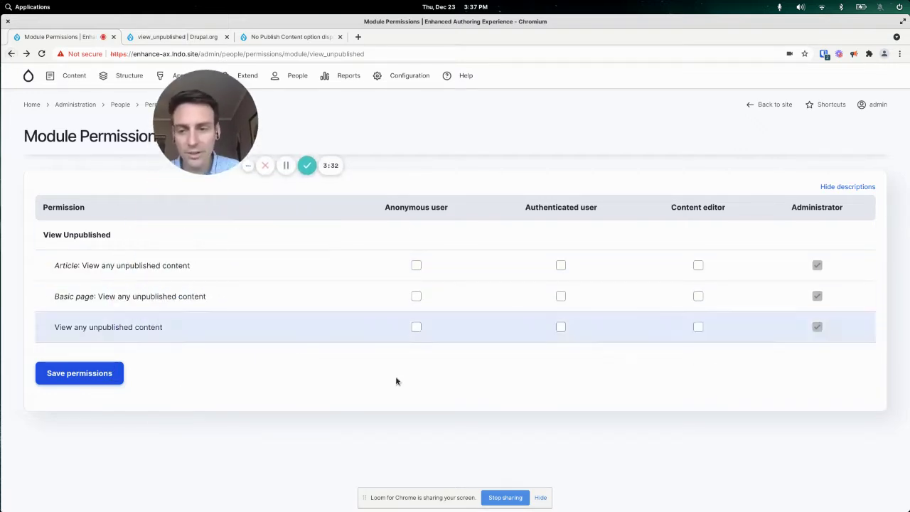
{"action": "left_click", "coordinate": [698, 326]}
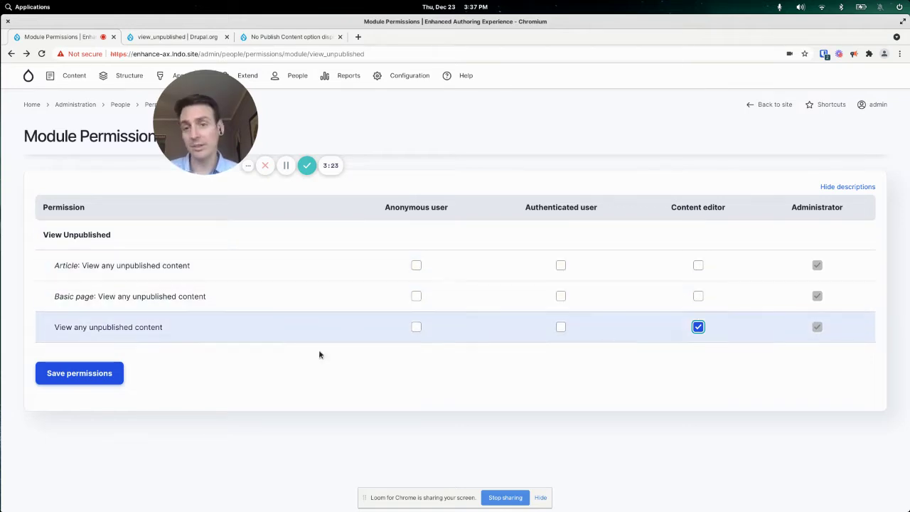
{"action": "left_click", "coordinate": [108, 378]}
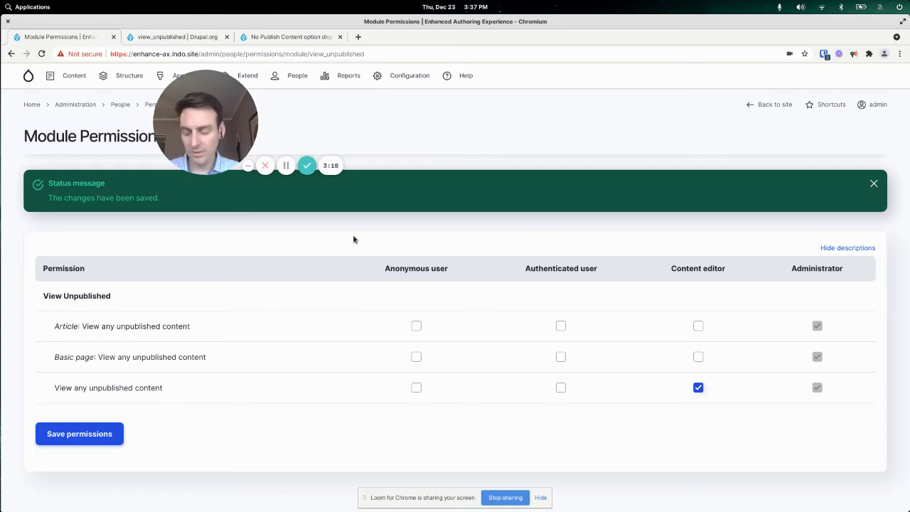
- Open Test Unpublished Article from the content editor's listing in the incognito window to check access, and return to the admin window
{"action": "key", "text": "alt+Tab"}
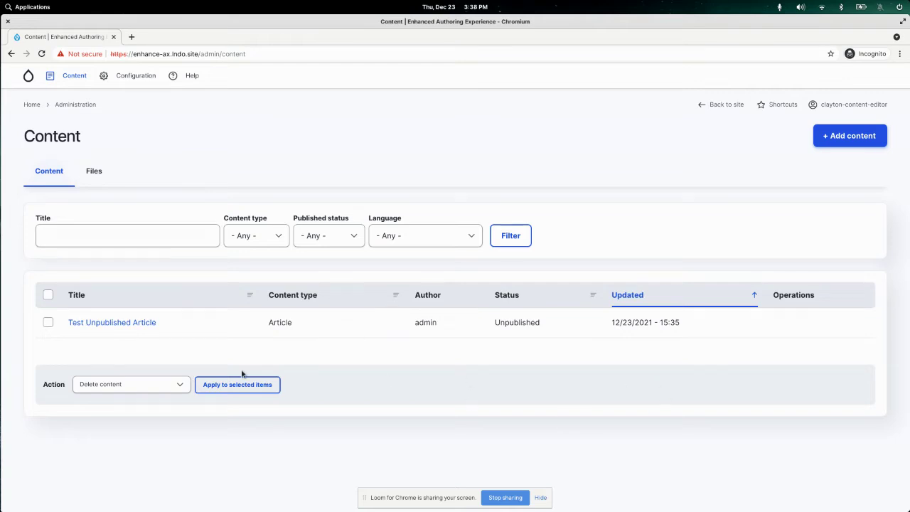
{"action": "left_click", "coordinate": [125, 326]}
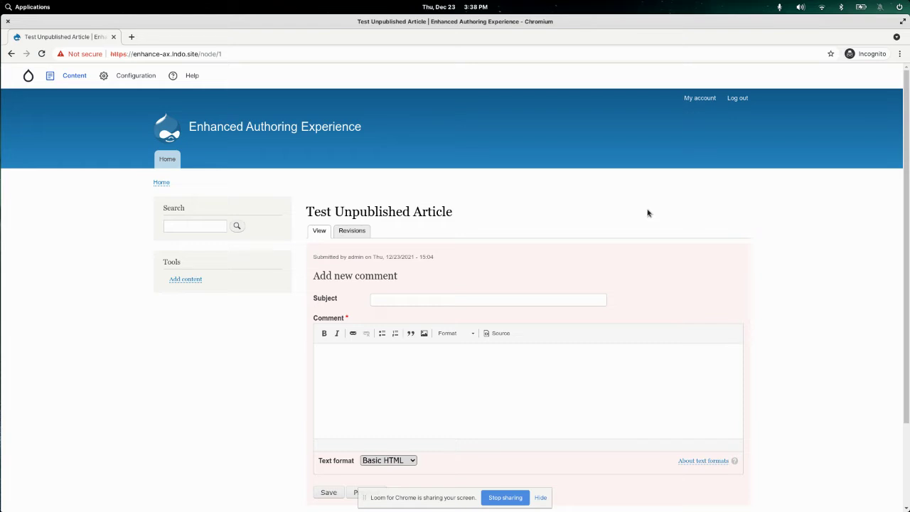
{"action": "key", "text": "alt+Tab"}
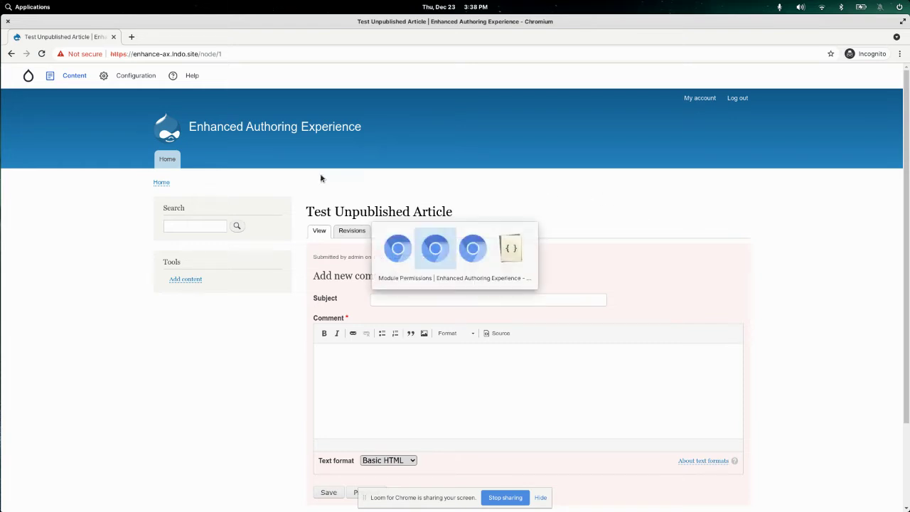
- Go from the Drupal.org issue to the Publish Content project page (drupal.org/project/publishcontent/) and read its features and instructions
{"action": "left_click_drag", "start_coordinate": [287, 201], "coordinate": [325, 342]}
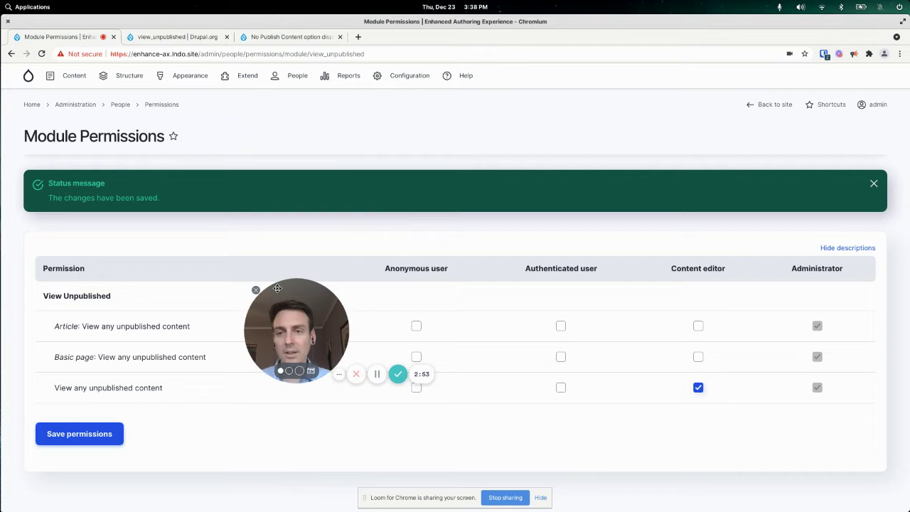
{"action": "left_click", "coordinate": [258, 37]}
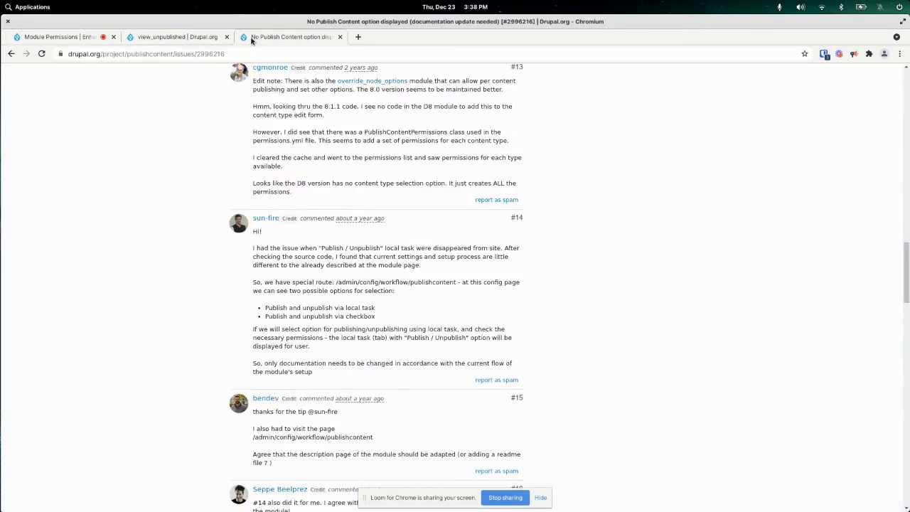
{"action": "left_click_drag", "start_coordinate": [177, 54], "coordinate": [378, 74]}
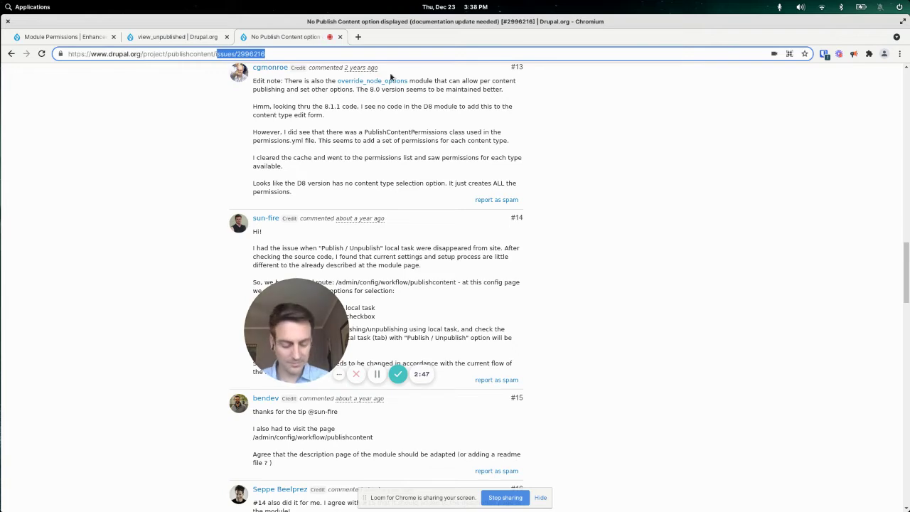
{"action": "key", "text": "BackSpace"}
{"action": "key", "text": "Return"}
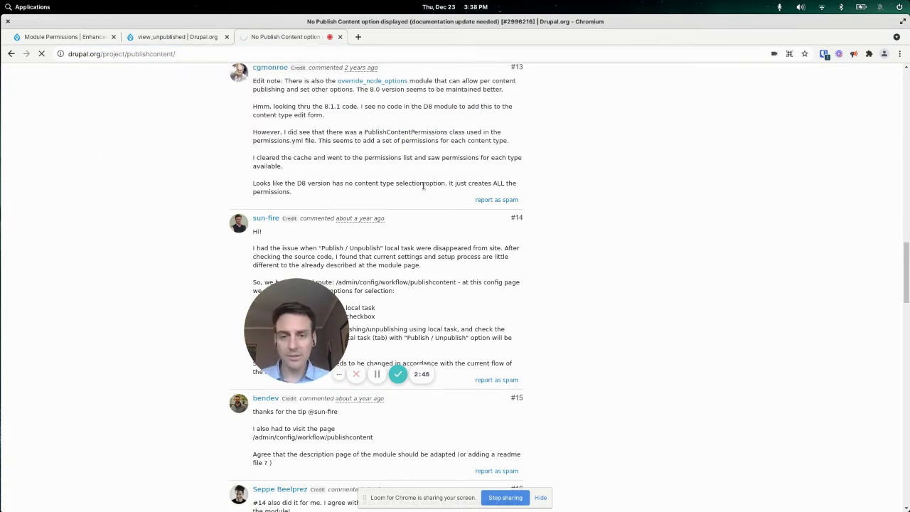
{"action": "scroll", "coordinate": [262, 358], "scroll_direction": "down", "scroll_amount": 5}
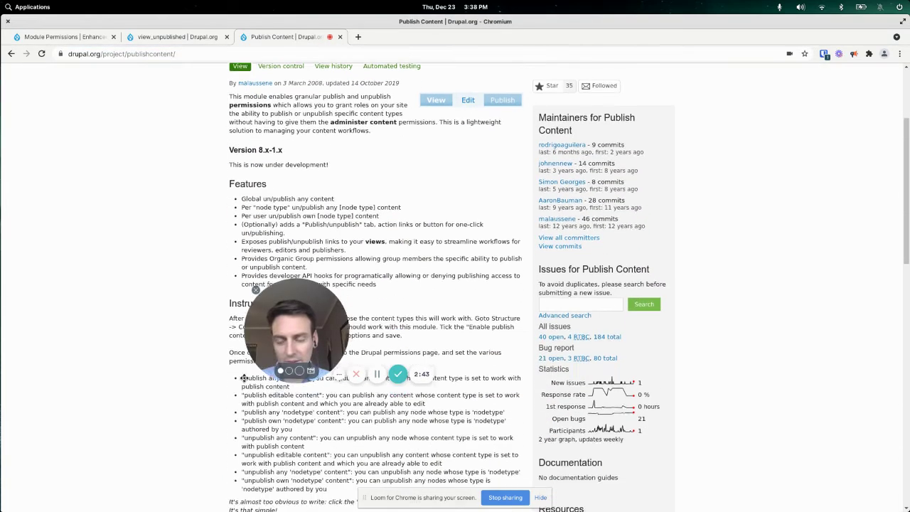
{"action": "left_click_drag", "start_coordinate": [329, 461], "coordinate": [338, 291]}
{"action": "left_click", "coordinate": [467, 338]}
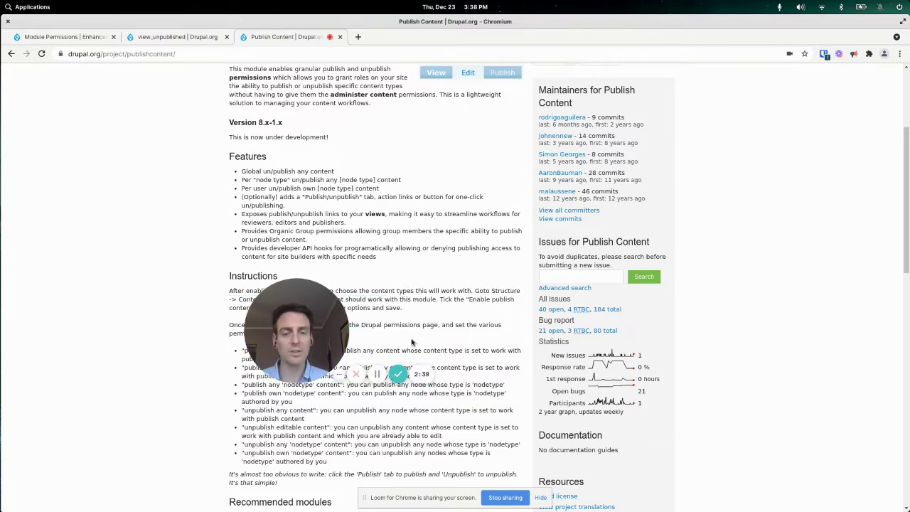
{"action": "scroll", "coordinate": [375, 329], "scroll_direction": "up", "scroll_amount": 1}
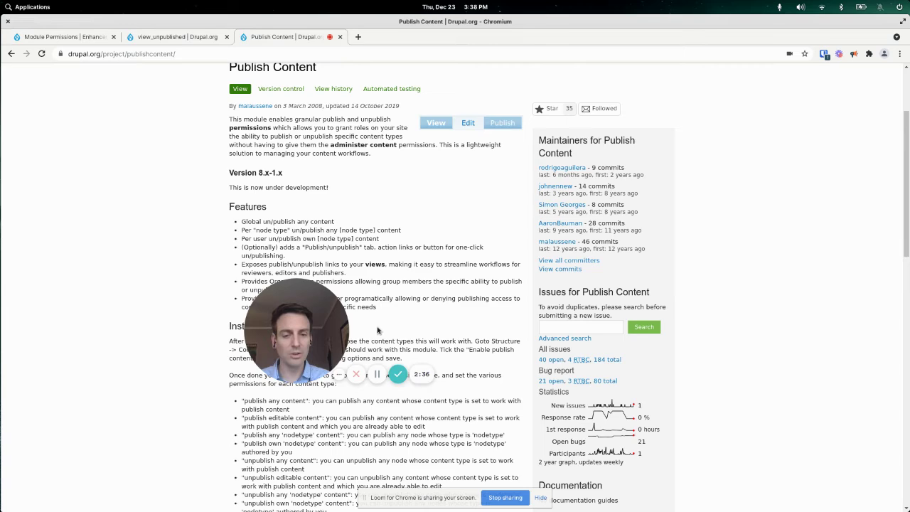
{"action": "scroll", "coordinate": [377, 331], "scroll_direction": "up", "scroll_amount": 3}
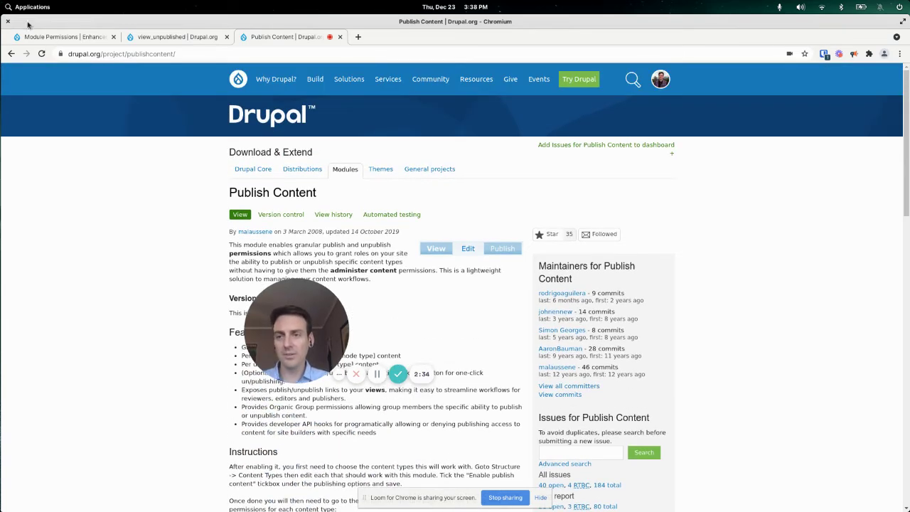
- Return to the site's admin area, find the Publish Content module on the Extend page by filtering for "publ", and install it
{"action": "left_click", "coordinate": [55, 37]}
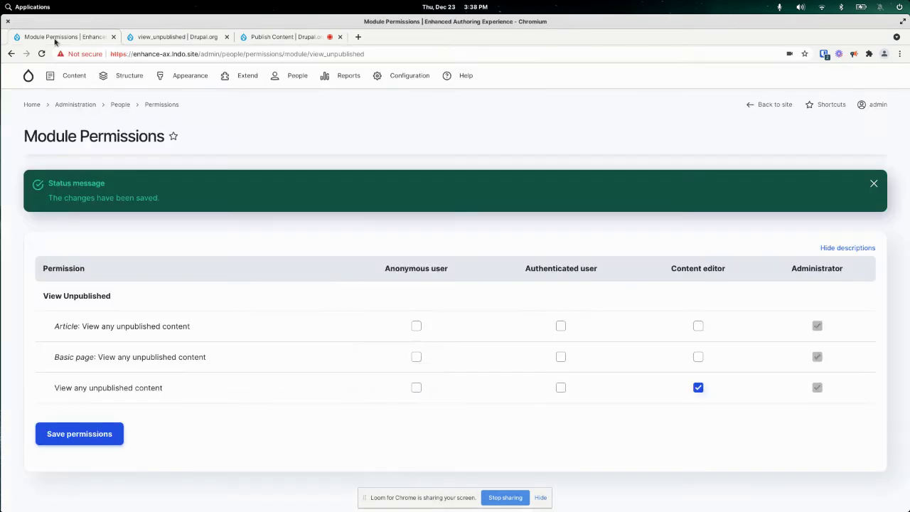
{"action": "left_click", "coordinate": [873, 183]}
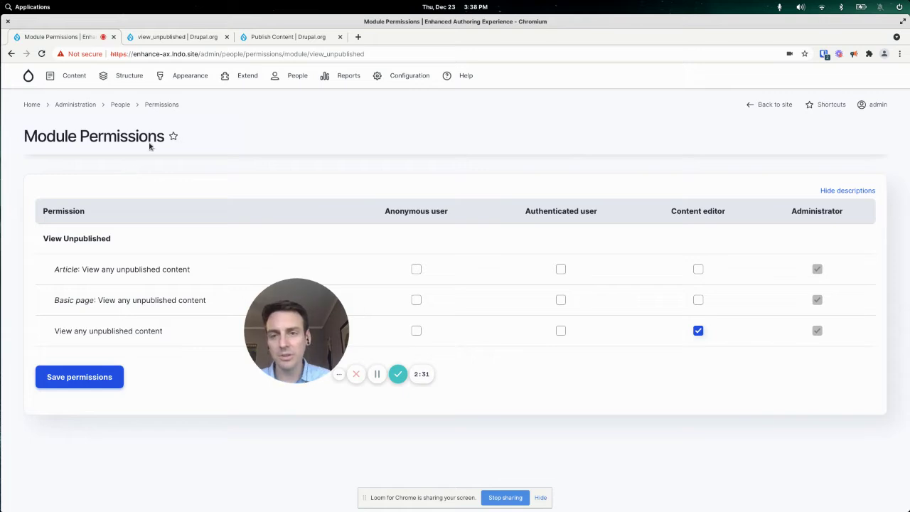
{"action": "left_click", "coordinate": [239, 80]}
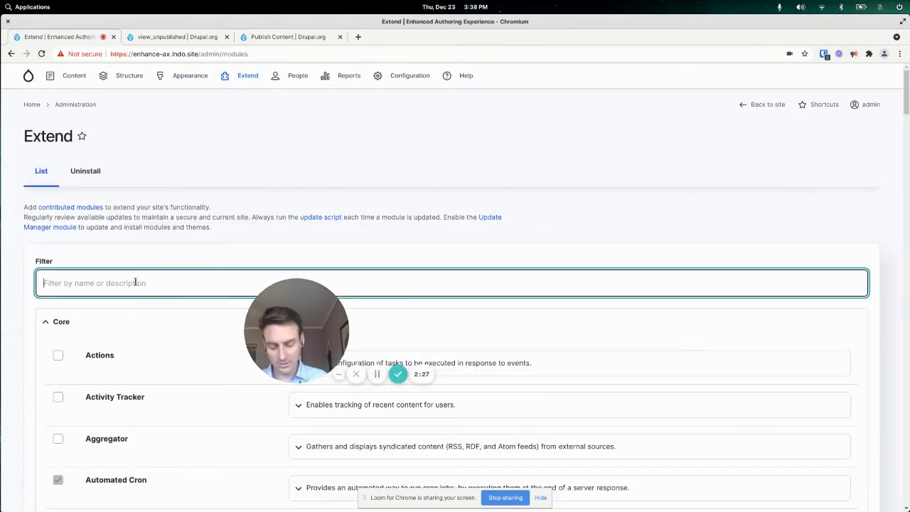
{"action": "type", "text": "publ"}
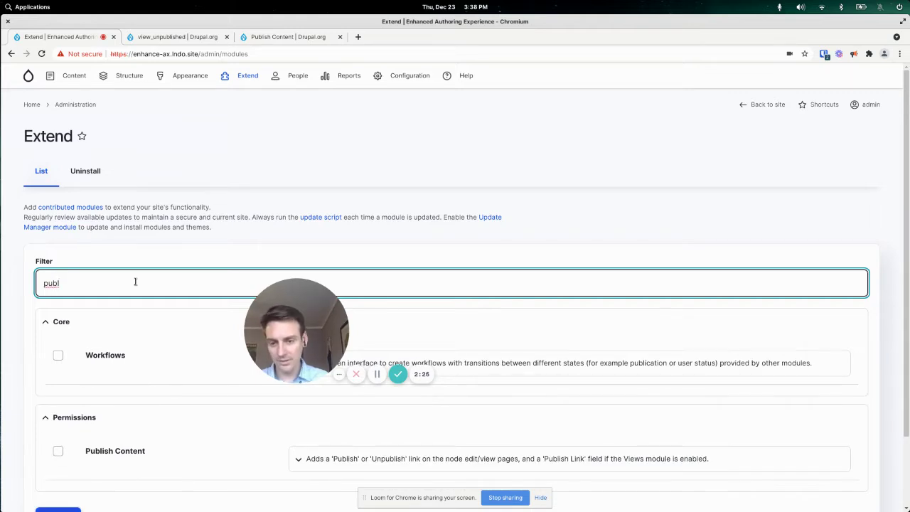
{"action": "left_click", "coordinate": [58, 451]}
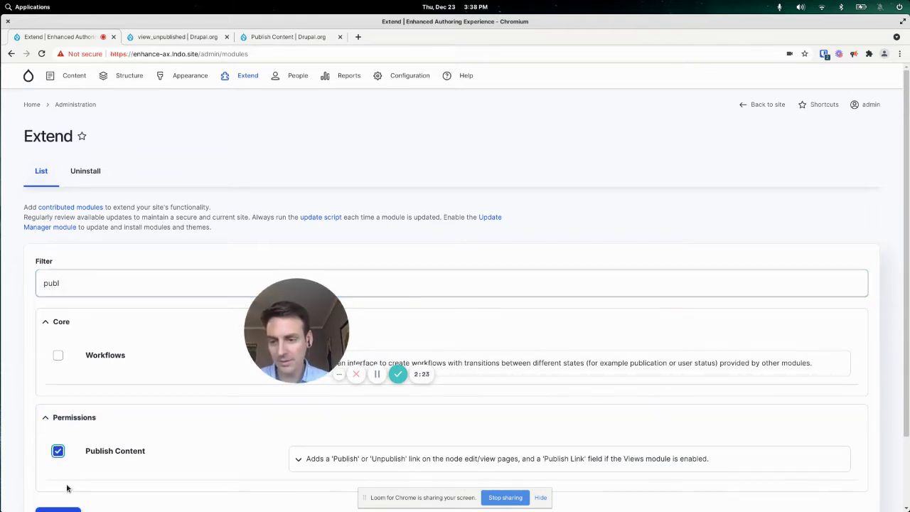
{"action": "scroll", "coordinate": [67, 487], "scroll_direction": "down", "scroll_amount": 1}
{"action": "left_click", "coordinate": [67, 488]}
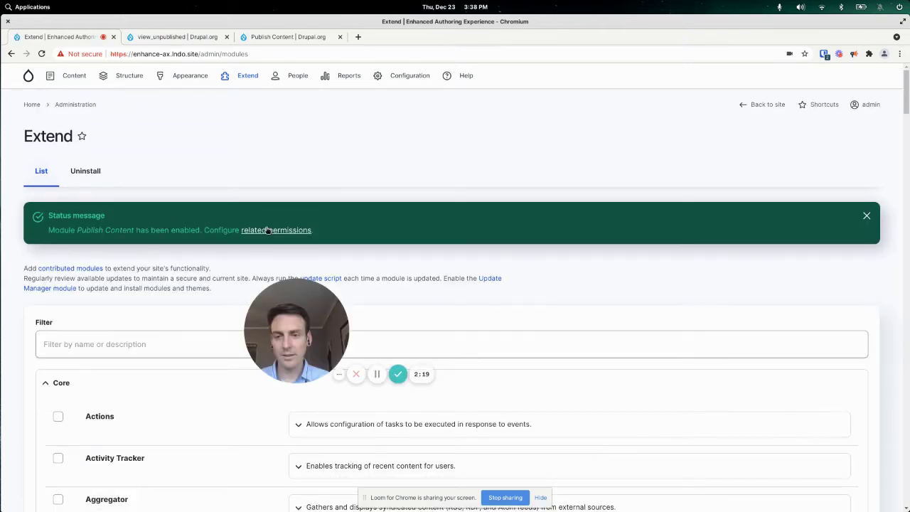
- In the Publish Content module's permissions, grant the Content editor role "Publish any content" and "Unpublish any content", and save
{"action": "left_click", "coordinate": [267, 230]}
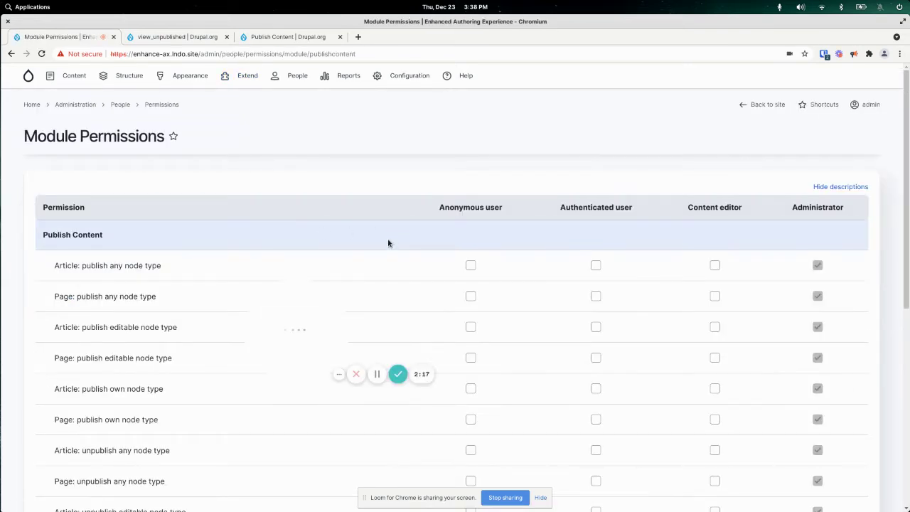
{"action": "left_click_drag", "start_coordinate": [387, 382], "coordinate": [394, 170]}
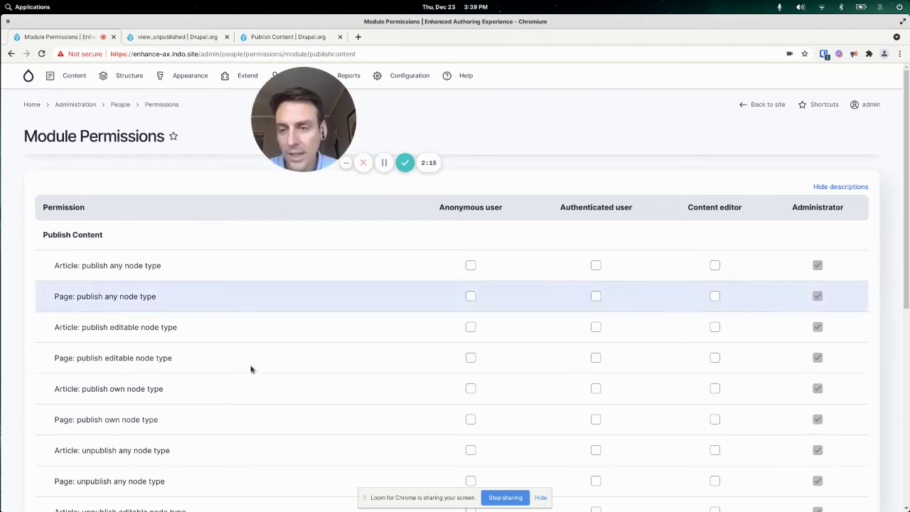
{"action": "scroll", "coordinate": [714, 367], "scroll_direction": "down", "scroll_amount": 2}
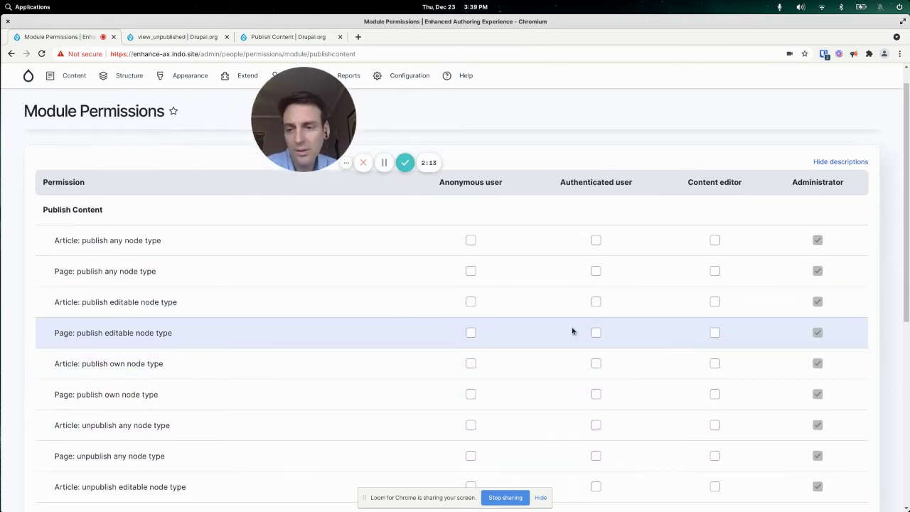
{"action": "scroll", "coordinate": [588, 328], "scroll_direction": "down", "scroll_amount": 5}
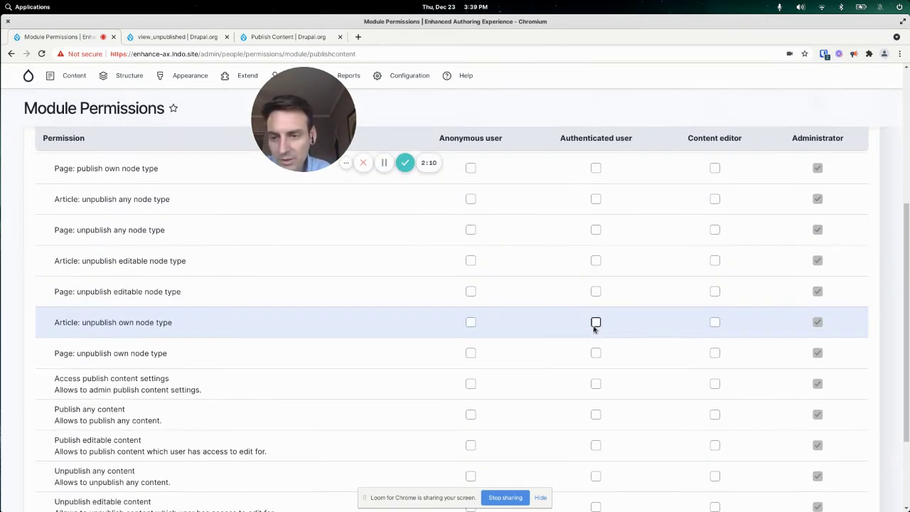
{"action": "scroll", "coordinate": [593, 328], "scroll_direction": "down", "scroll_amount": 1}
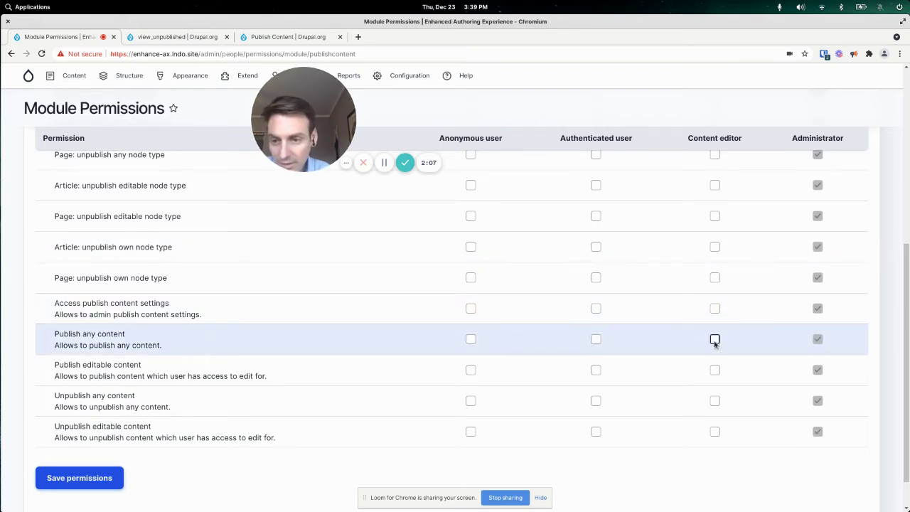
{"action": "left_click", "coordinate": [714, 340]}
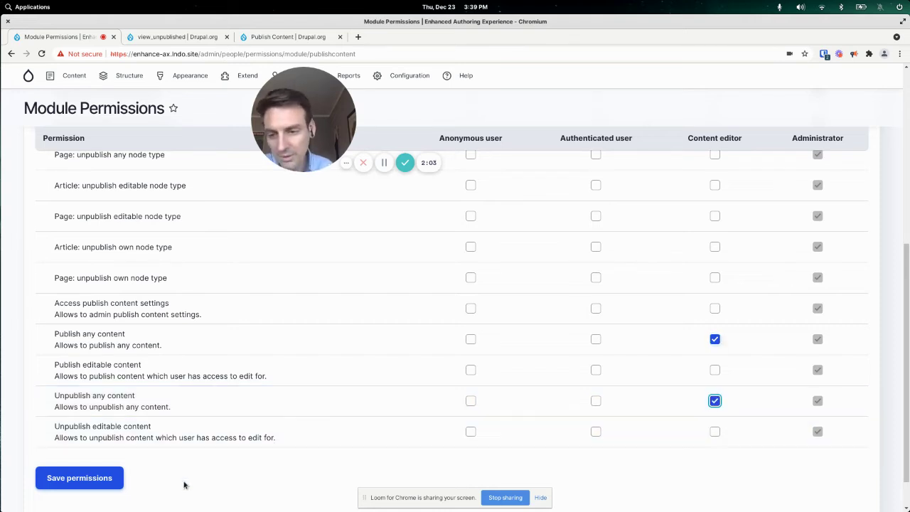
{"action": "scroll", "coordinate": [177, 484], "scroll_direction": "down", "scroll_amount": 2}
{"action": "left_click", "coordinate": [86, 443]}
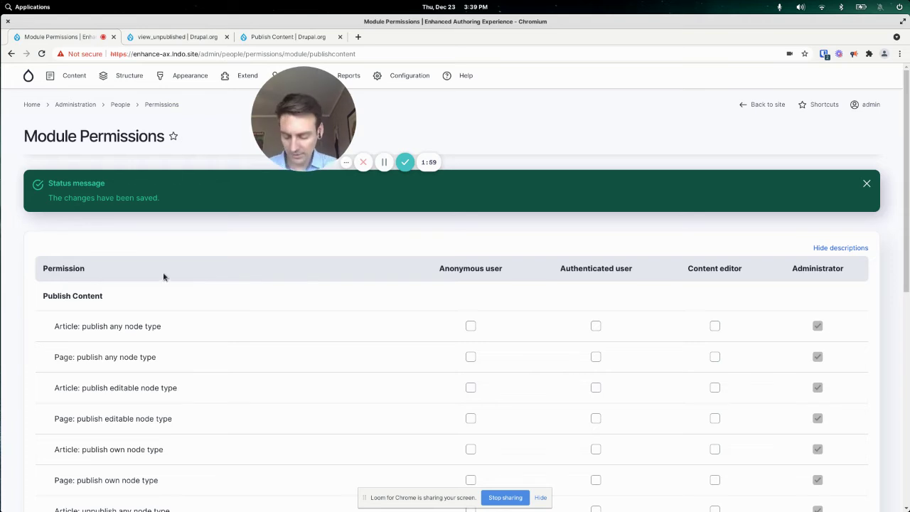
- Publish Test Unpublished Article as the content editor in the incognito window, and return to the admin window
{"action": "key", "text": "alt+Tab"}
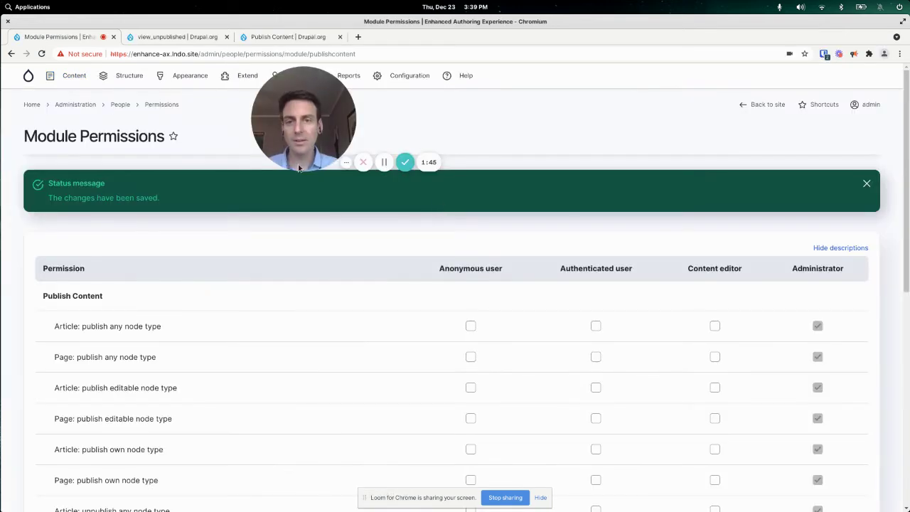
{"action": "left_click_drag", "start_coordinate": [311, 106], "coordinate": [144, 233]}
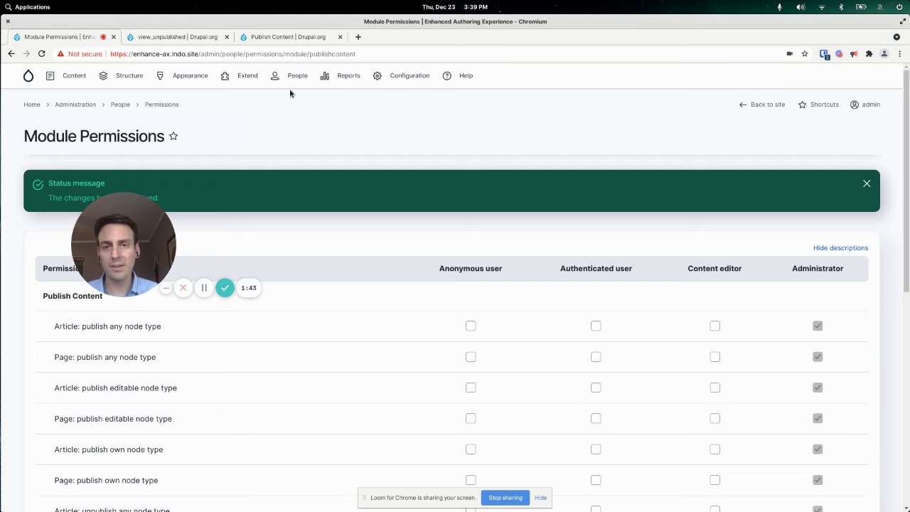
- Open the site-wide Permissions page and grant the Content editor role "Article: Edit any content" in the Node section
{"action": "mouse_move", "coordinate": [298, 76]}
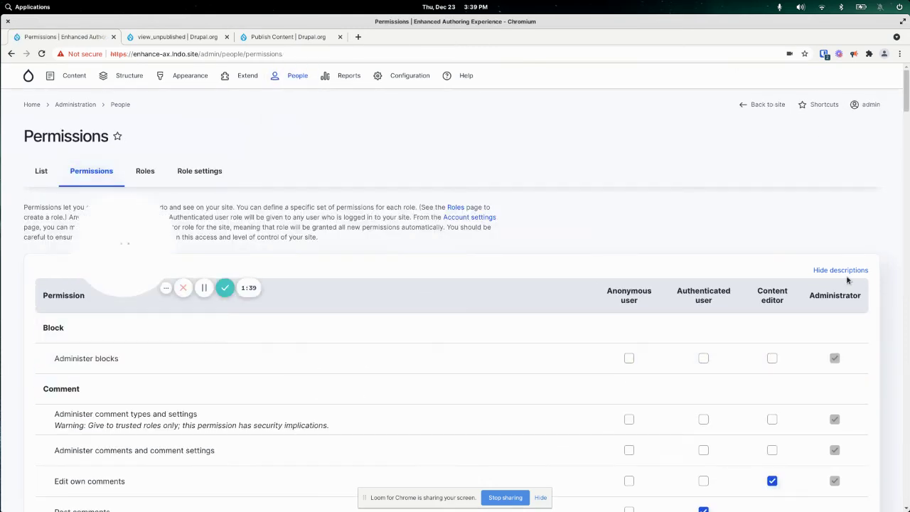
{"action": "left_click_drag", "start_coordinate": [906, 85], "coordinate": [907, 242]}
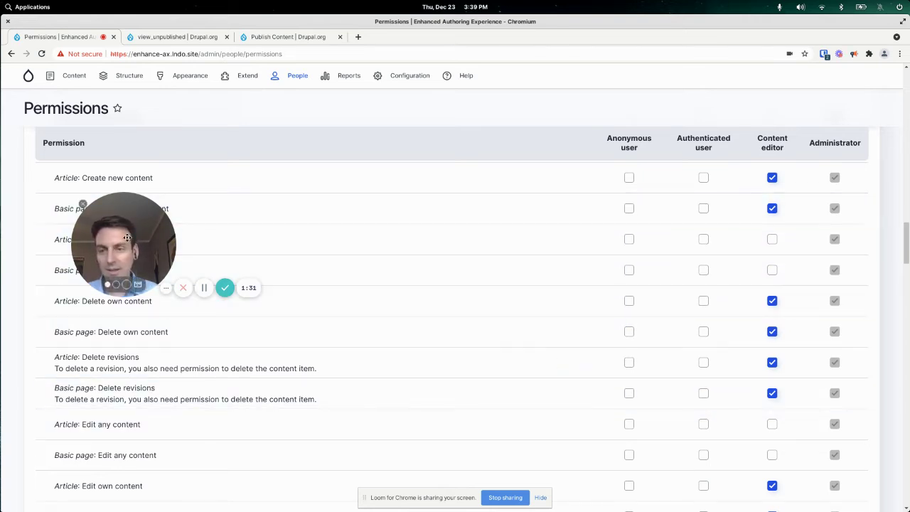
{"action": "left_click_drag", "start_coordinate": [142, 231], "coordinate": [304, 106]}
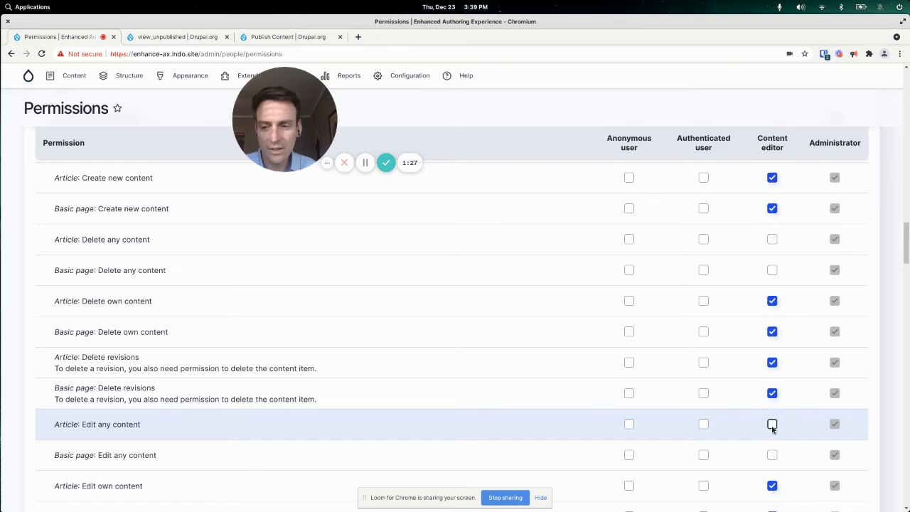
{"action": "left_click", "coordinate": [772, 424]}
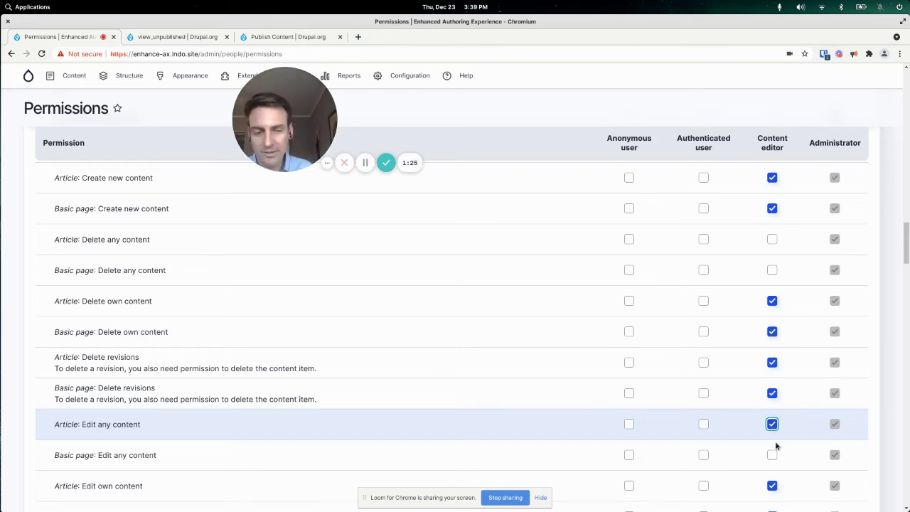
- Review the remaining node permissions, grant the Content editor role "Basic page: Edit any content" as well, and save the permissions
{"action": "scroll", "coordinate": [530, 450], "scroll_direction": "down", "scroll_amount": 2}
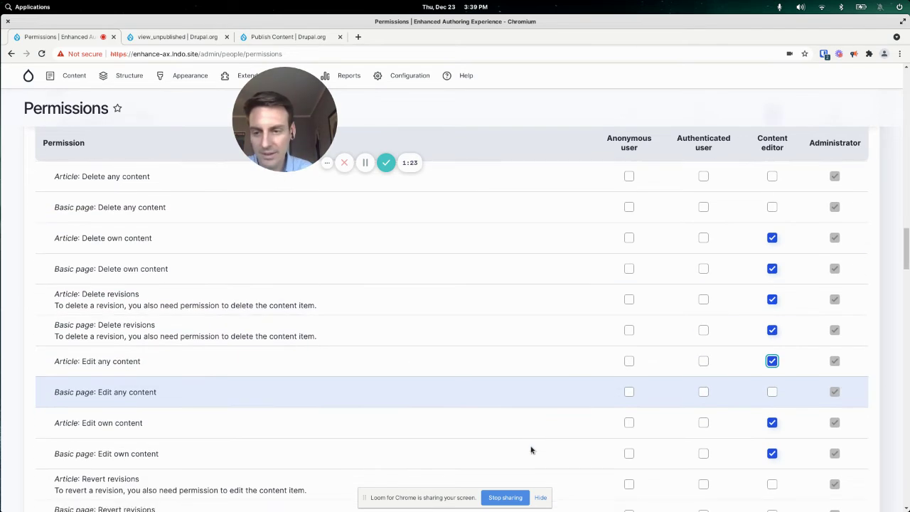
{"action": "scroll", "coordinate": [530, 450], "scroll_direction": "down", "scroll_amount": 6}
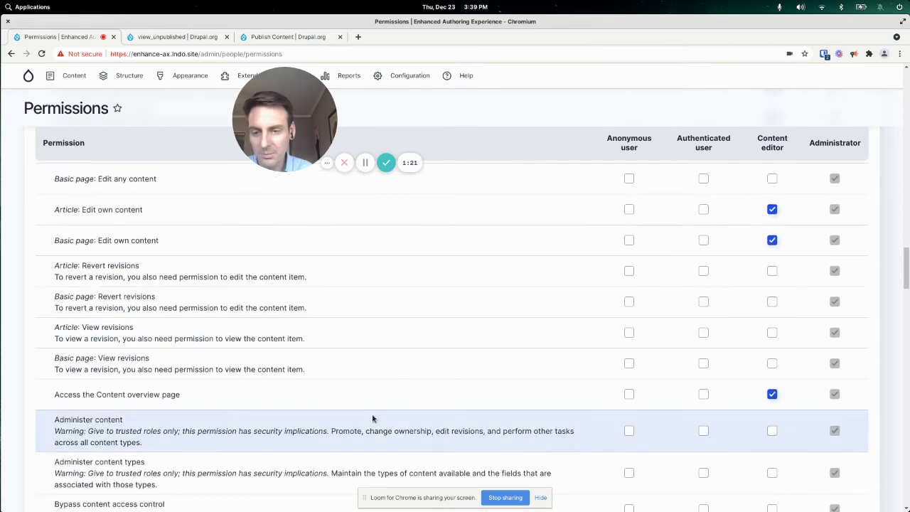
{"action": "scroll", "coordinate": [371, 415], "scroll_direction": "down", "scroll_amount": 6}
{"action": "scroll", "coordinate": [172, 385], "scroll_direction": "up", "scroll_amount": 2}
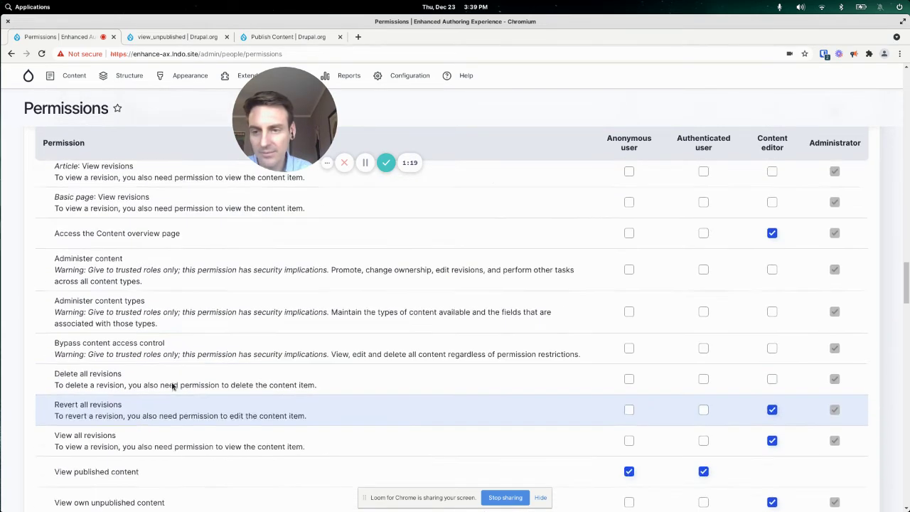
{"action": "scroll", "coordinate": [199, 374], "scroll_direction": "up", "scroll_amount": 11}
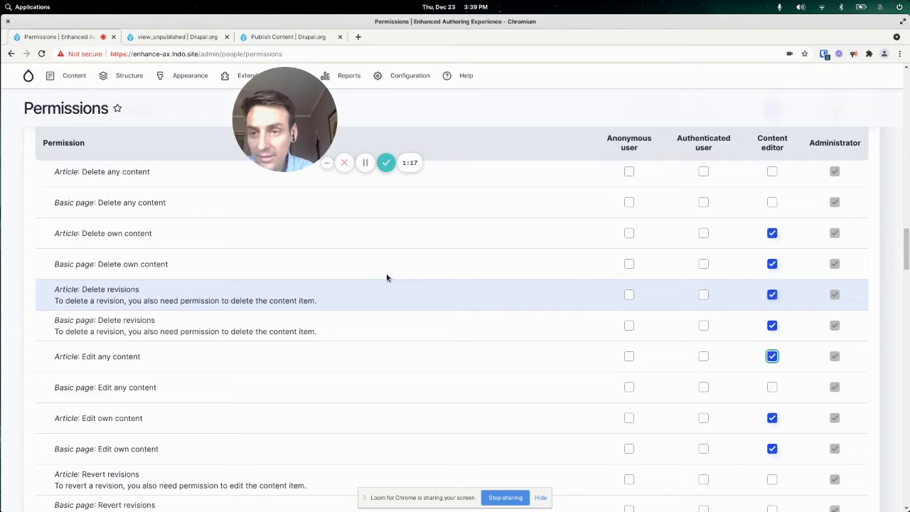
{"action": "scroll", "coordinate": [387, 277], "scroll_direction": "up", "scroll_amount": 5}
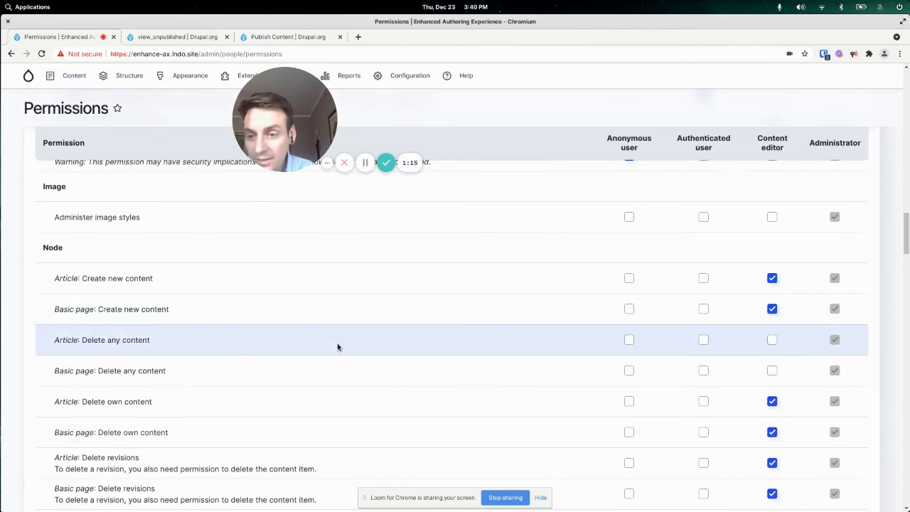
{"action": "scroll", "coordinate": [318, 378], "scroll_direction": "down", "scroll_amount": 1}
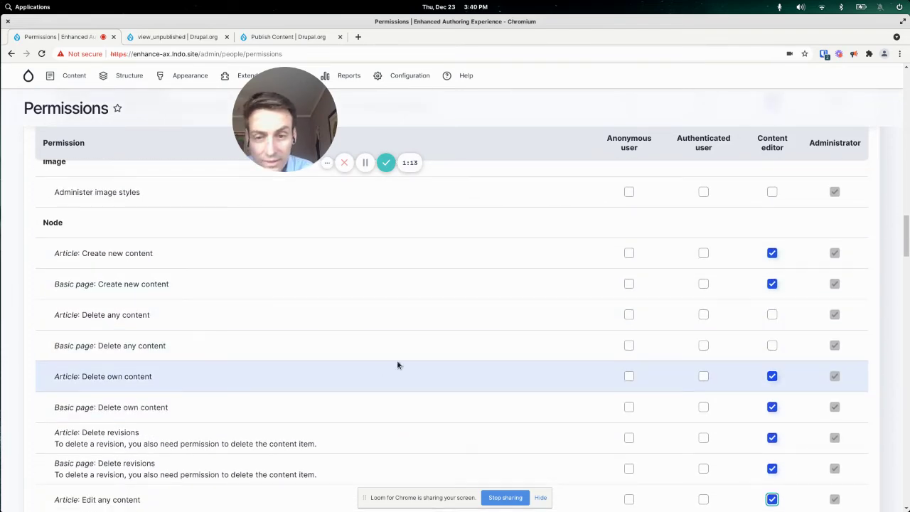
{"action": "scroll", "coordinate": [352, 362], "scroll_direction": "down", "scroll_amount": 2}
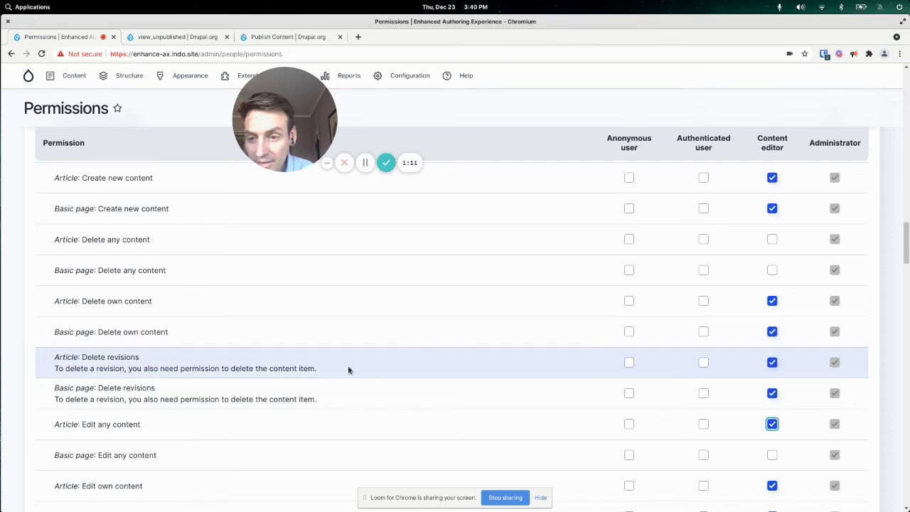
{"action": "scroll", "coordinate": [319, 420], "scroll_direction": "down", "scroll_amount": 1}
{"action": "left_click", "coordinate": [772, 404]}
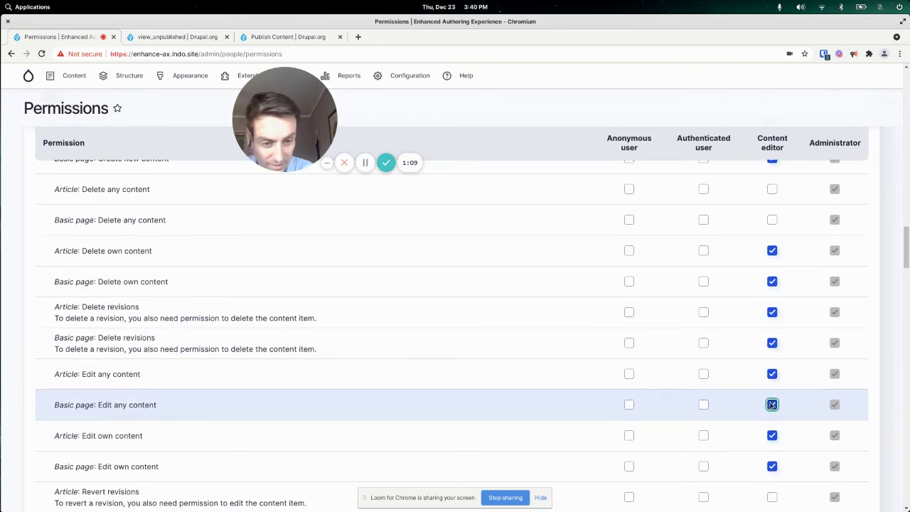
{"action": "scroll", "coordinate": [477, 420], "scroll_direction": "down", "scroll_amount": 15}
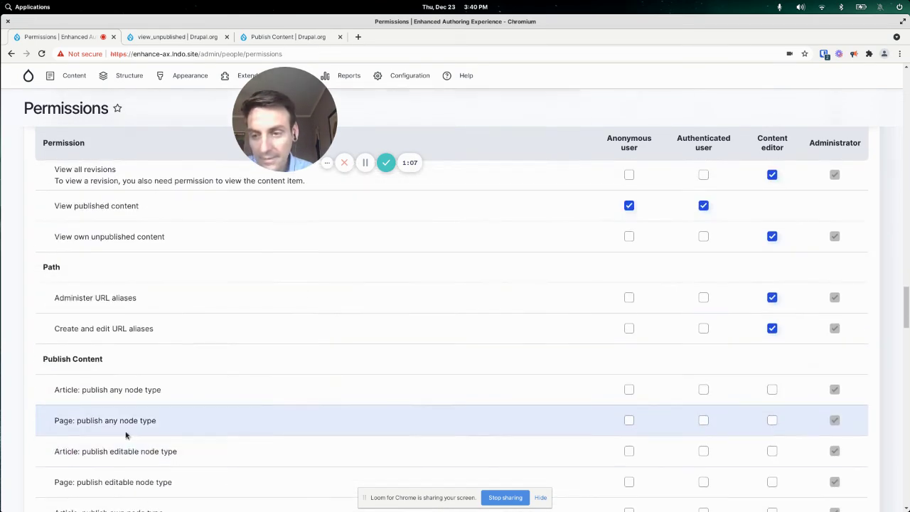
{"action": "scroll", "coordinate": [126, 435], "scroll_direction": "down", "scroll_amount": 4}
{"action": "scroll", "coordinate": [165, 462], "scroll_direction": "down", "scroll_amount": 15}
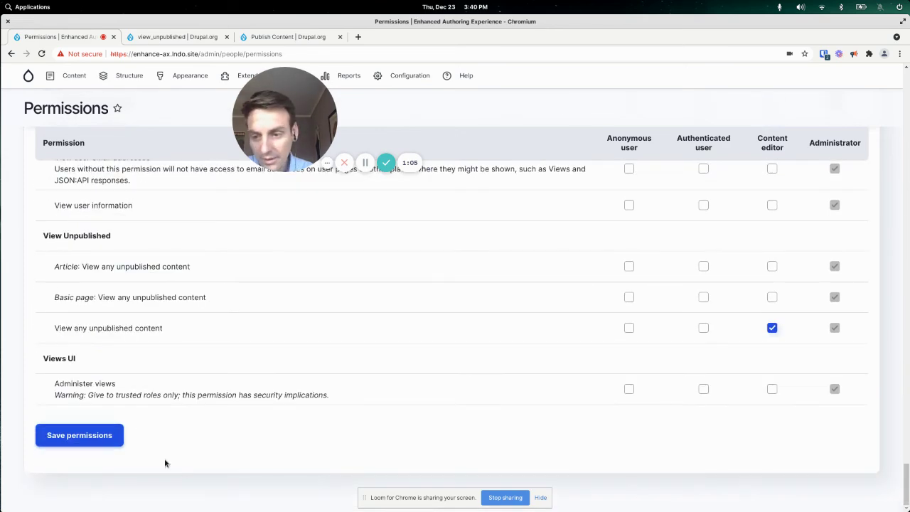
{"action": "left_click", "coordinate": [107, 437]}
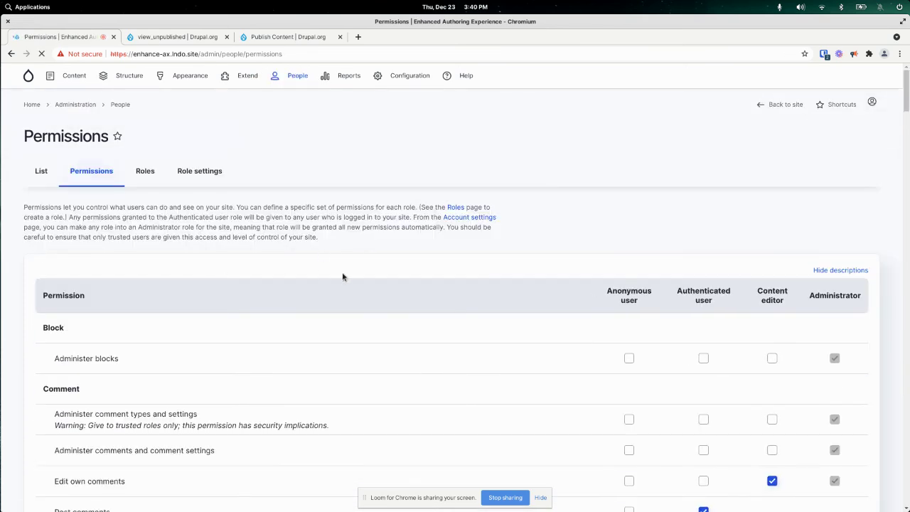
- Switch to the incognito window, reload Test Unpublished Article to check the editor's options, and open the content listing
{"action": "key", "text": "alt+Tab"}
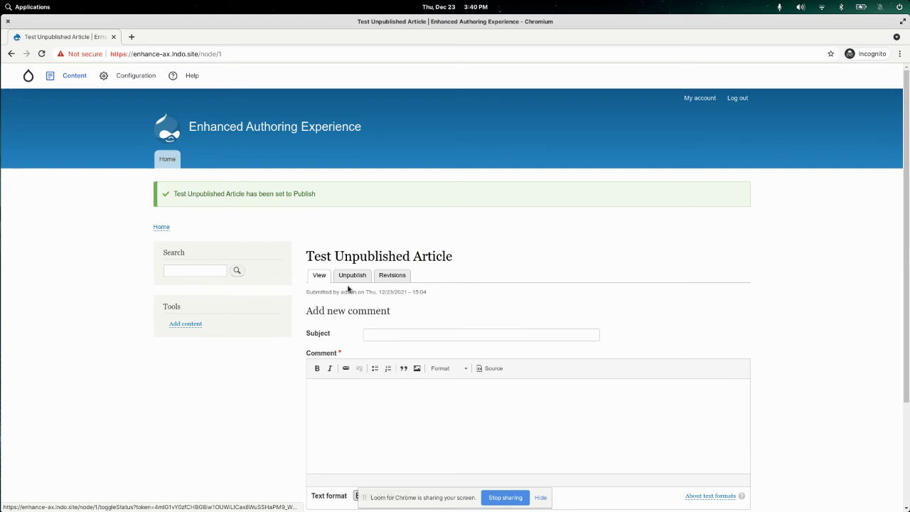
{"action": "key", "text": "ctrl+r"}
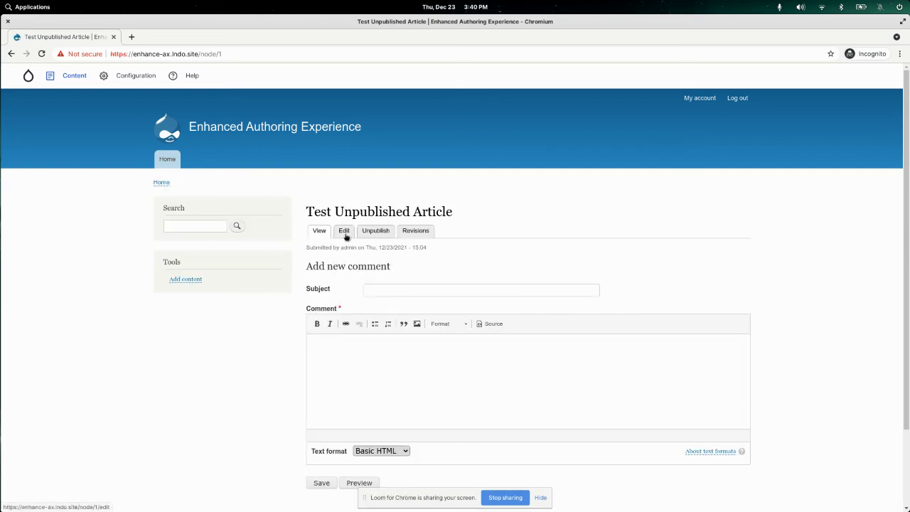
{"action": "left_click", "coordinate": [68, 75]}
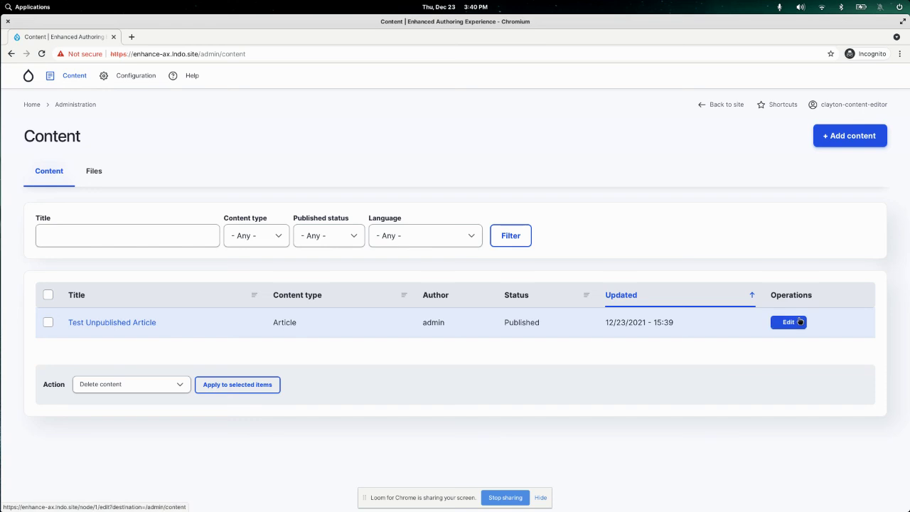